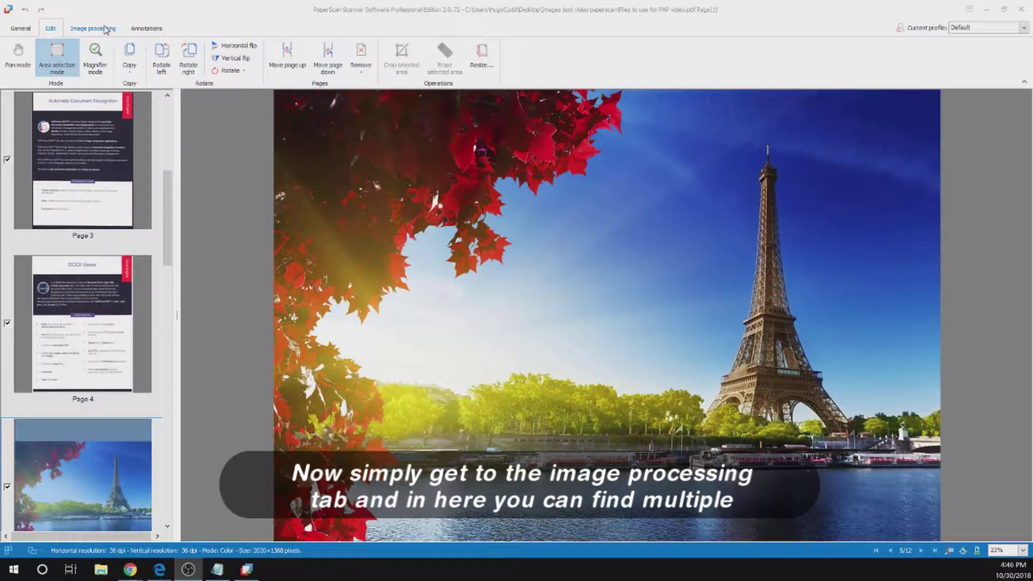
# Step: Auto-deskew page 6 so its tilted lorem ipsum lines run straight and level
pyautogui.click(105, 30)
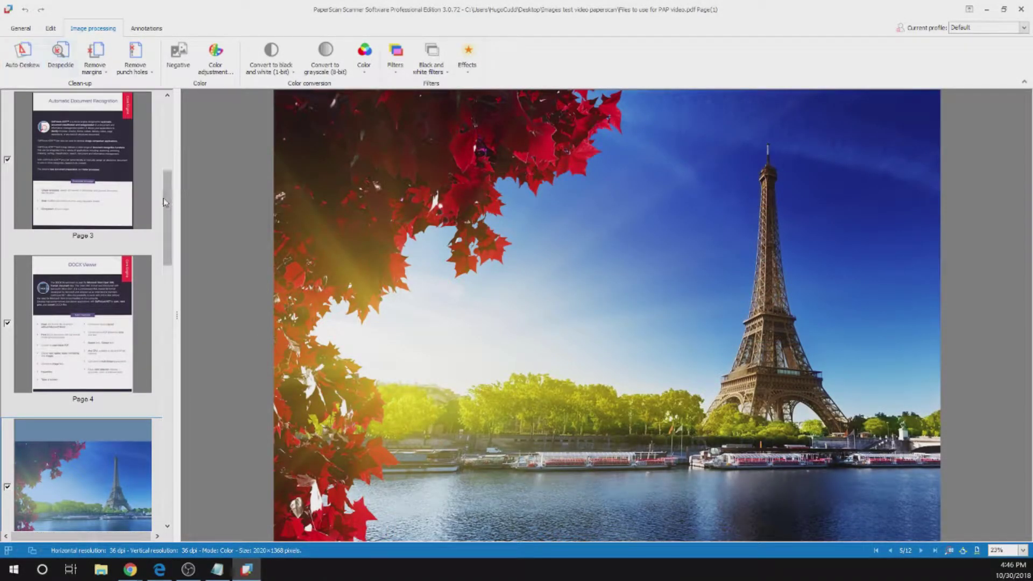
pyautogui.moveTo(165, 202); pyautogui.dragTo(165, 267)
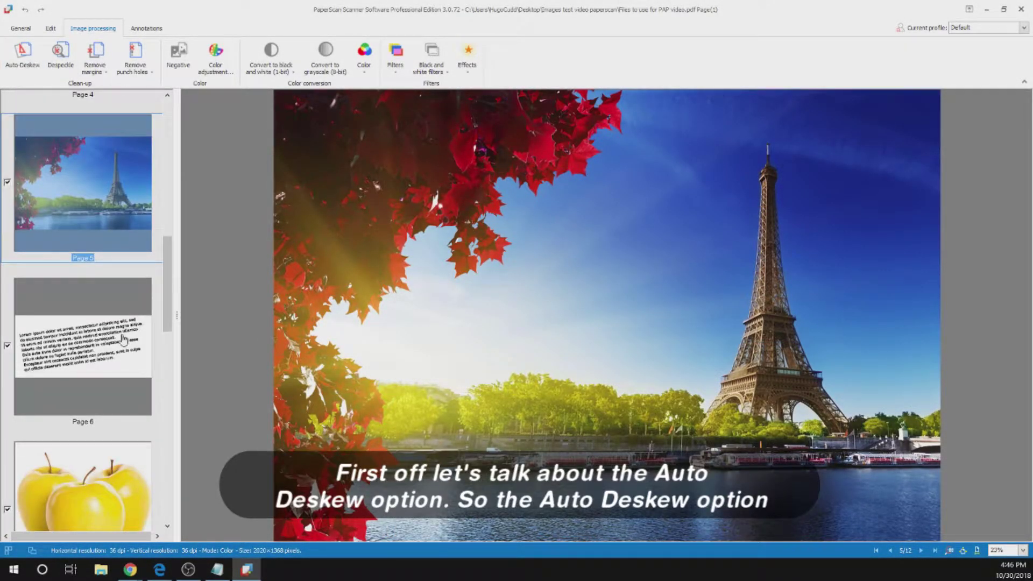
pyautogui.click(123, 338)
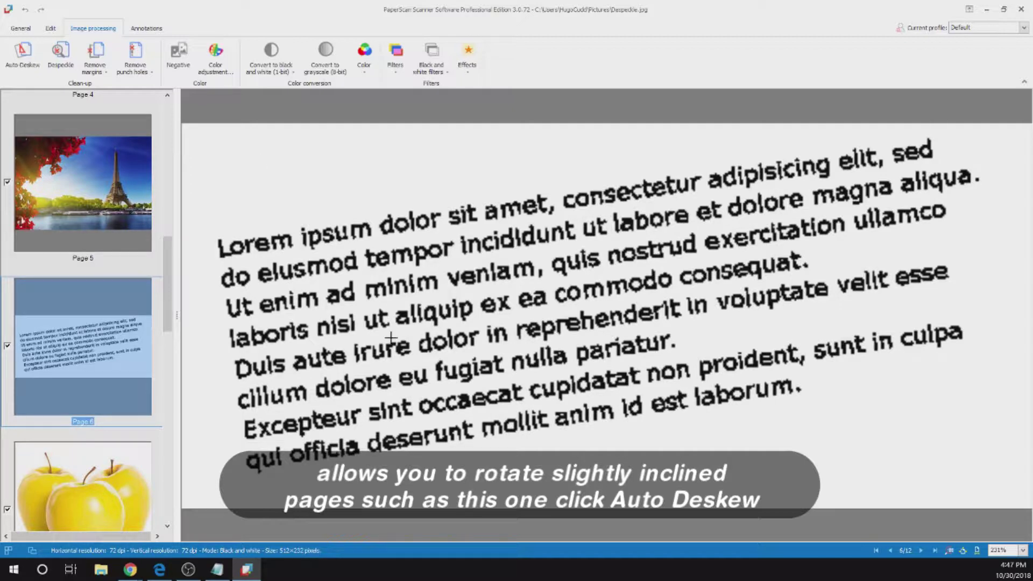
pyautogui.click(22, 53)
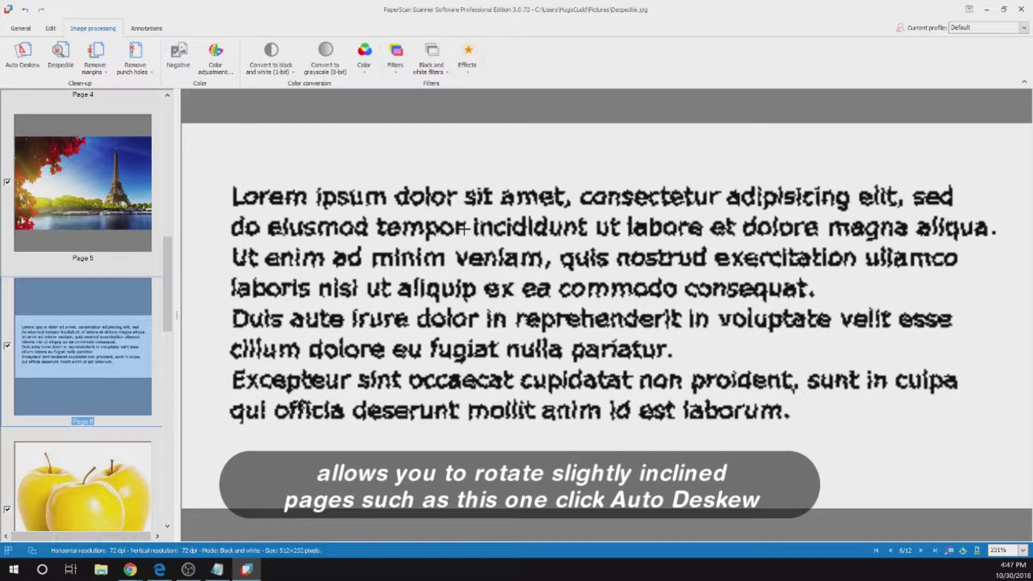
pyautogui.moveTo(167, 280); pyautogui.dragTo(174, 468)
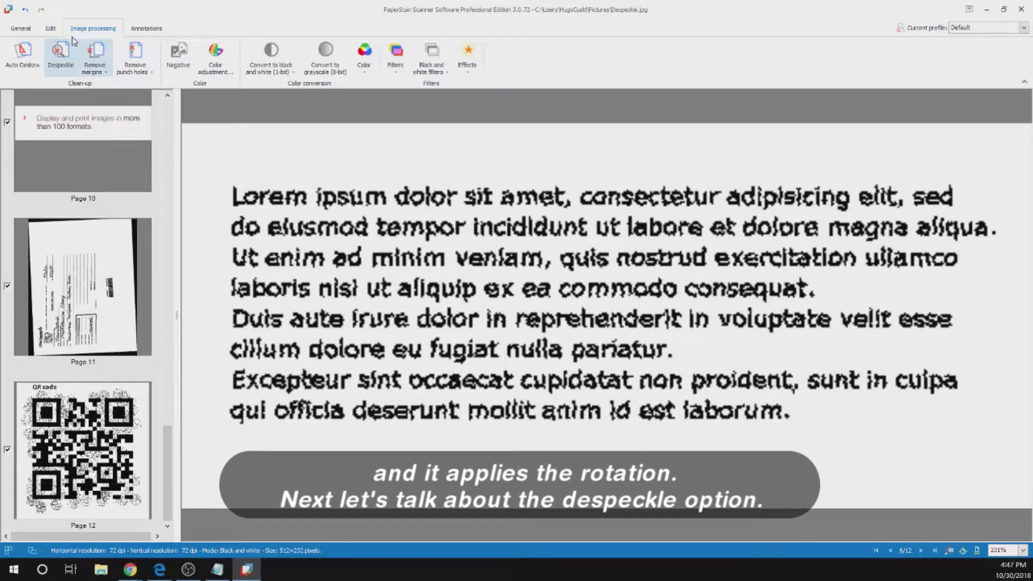
# Step: Despeckle page 12 to clear the black spots around its QR code
pyautogui.click(119, 430)
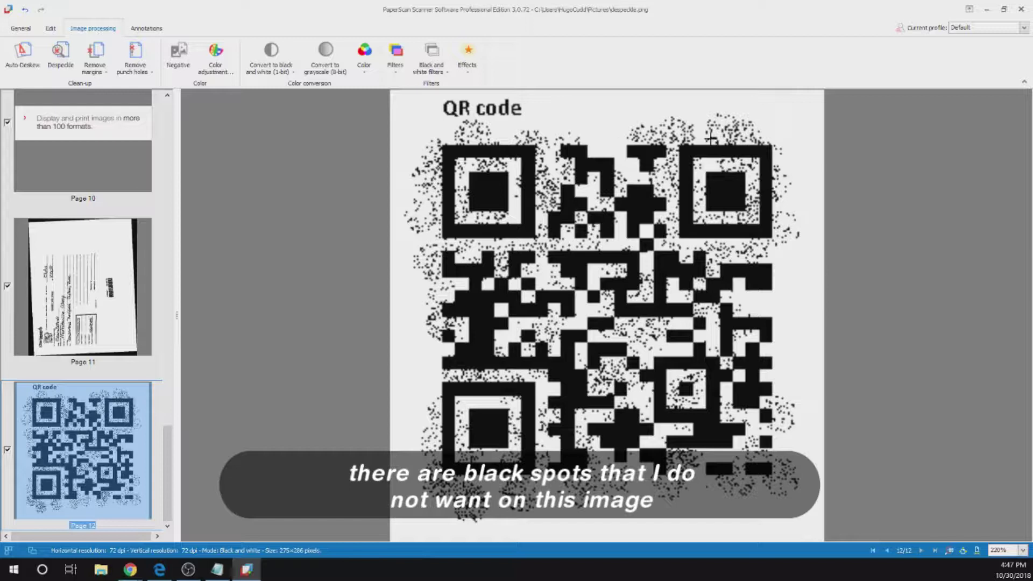
pyautogui.click(60, 54)
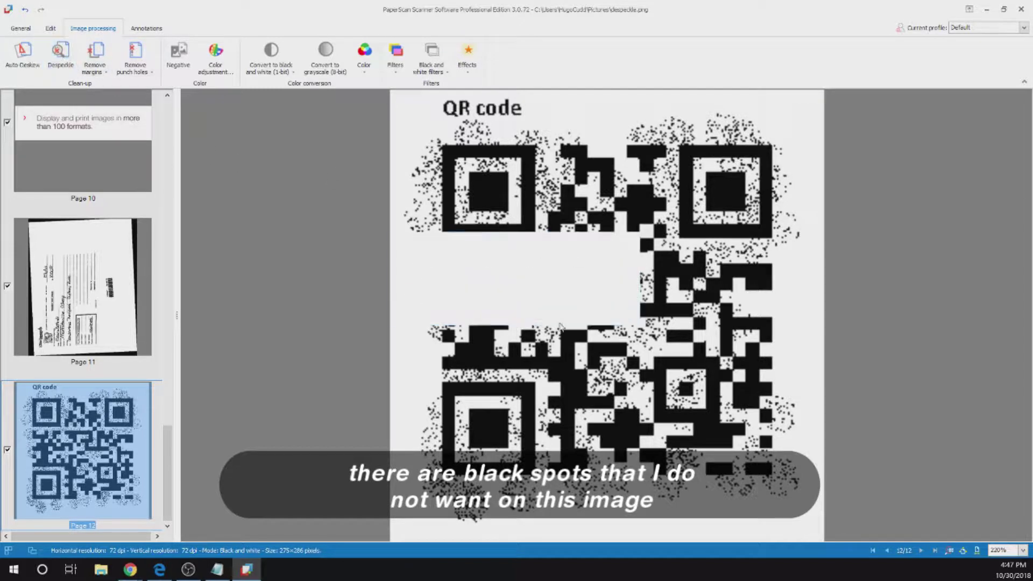
pyautogui.click(590, 309)
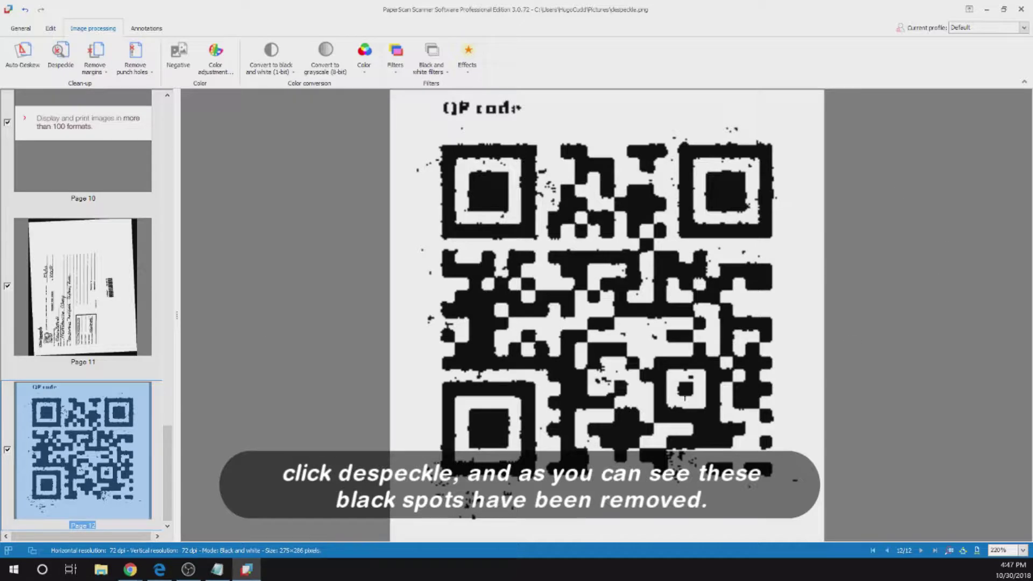
# Step: Run Despeckle on page 12 again, applying it to that page only
pyautogui.click(61, 53)
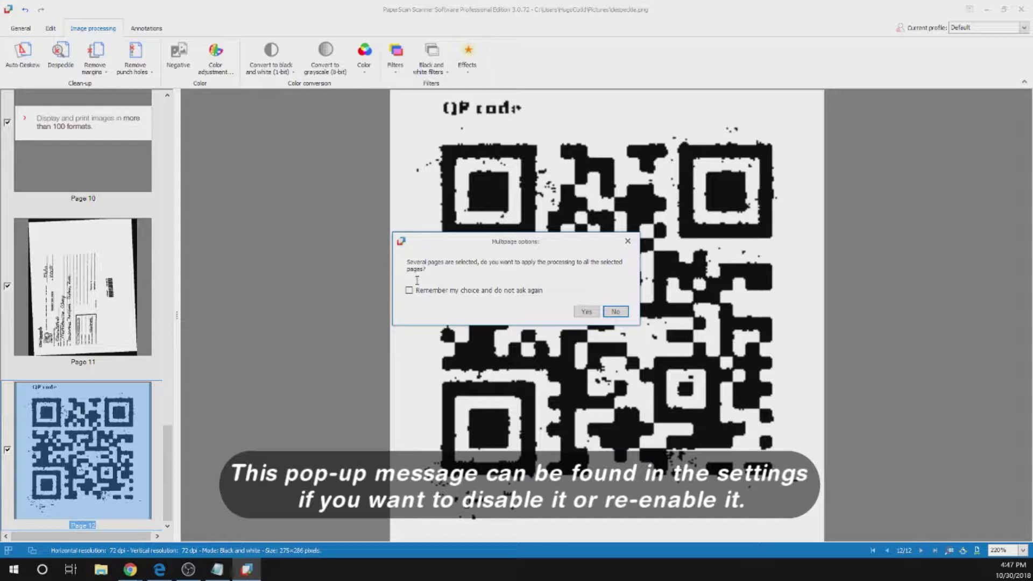
pyautogui.click(616, 312)
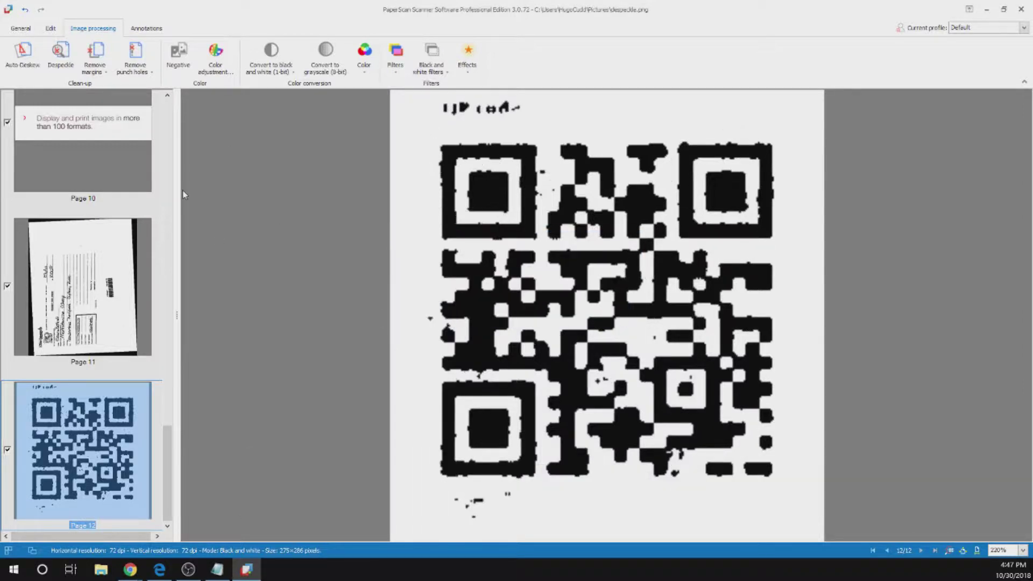
# Step: Crop the black borders from page 11 only, remembering the page-only choice
pyautogui.click(92, 295)
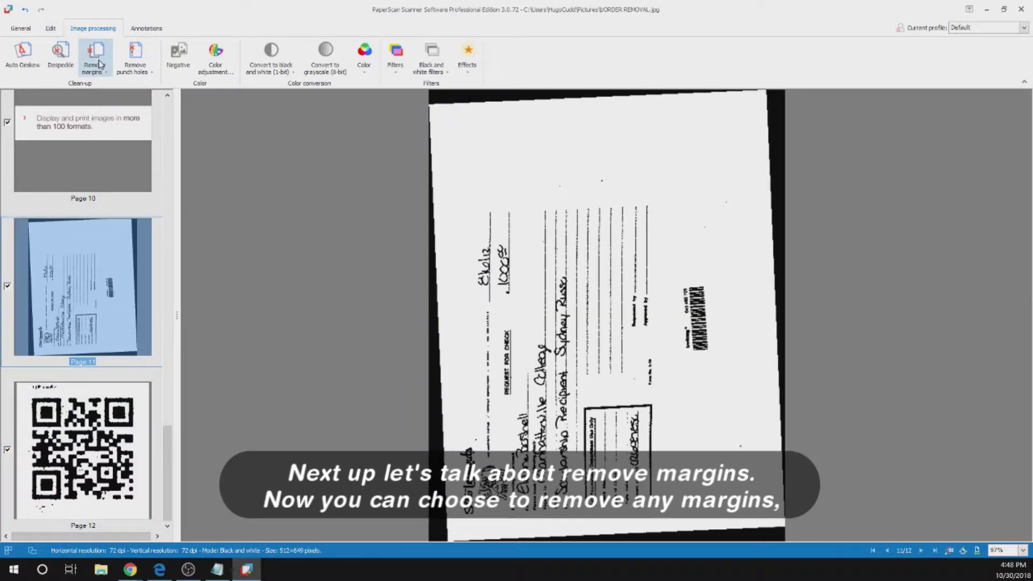
pyautogui.click(99, 64)
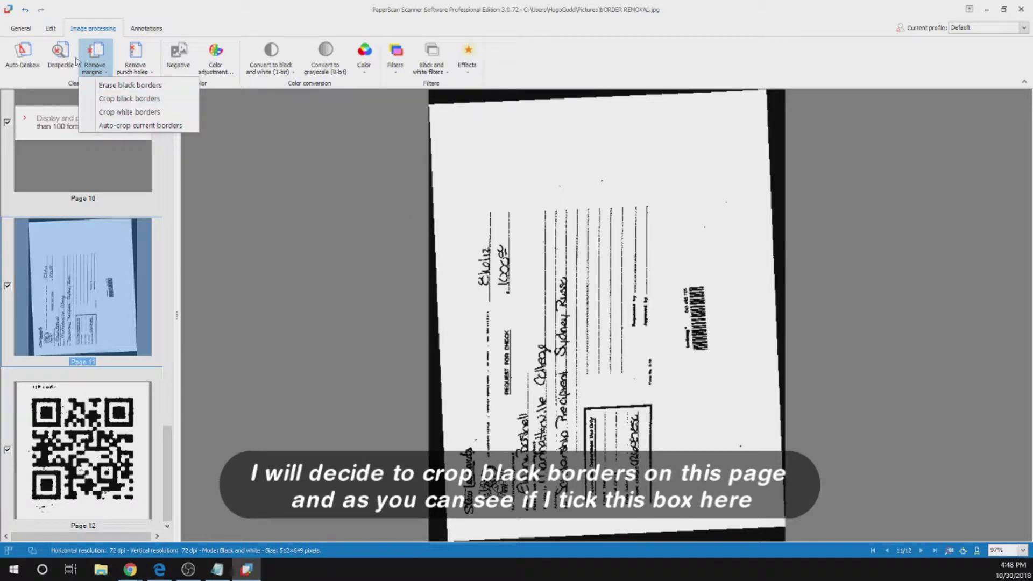
pyautogui.click(136, 104)
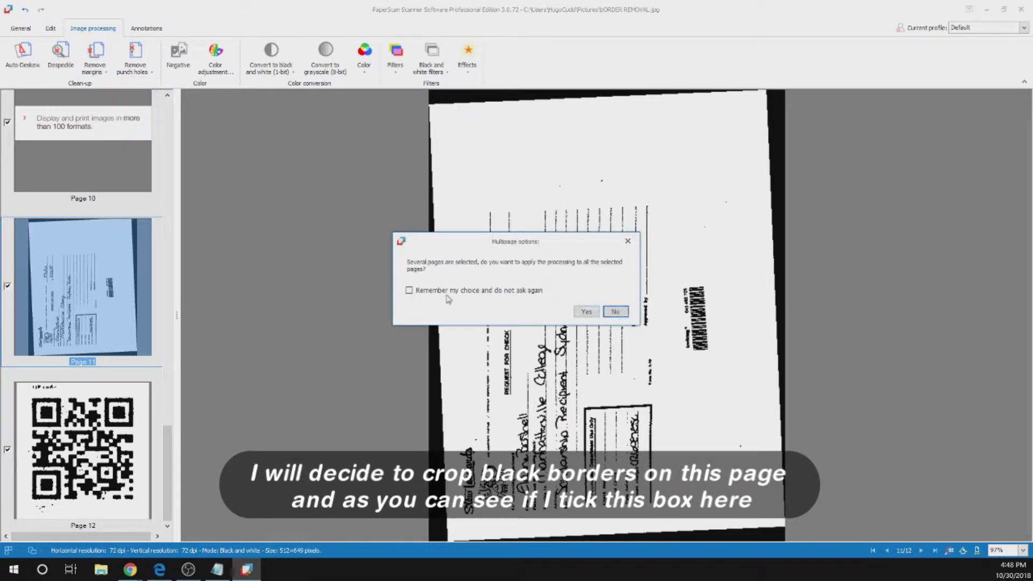
pyautogui.click(408, 290)
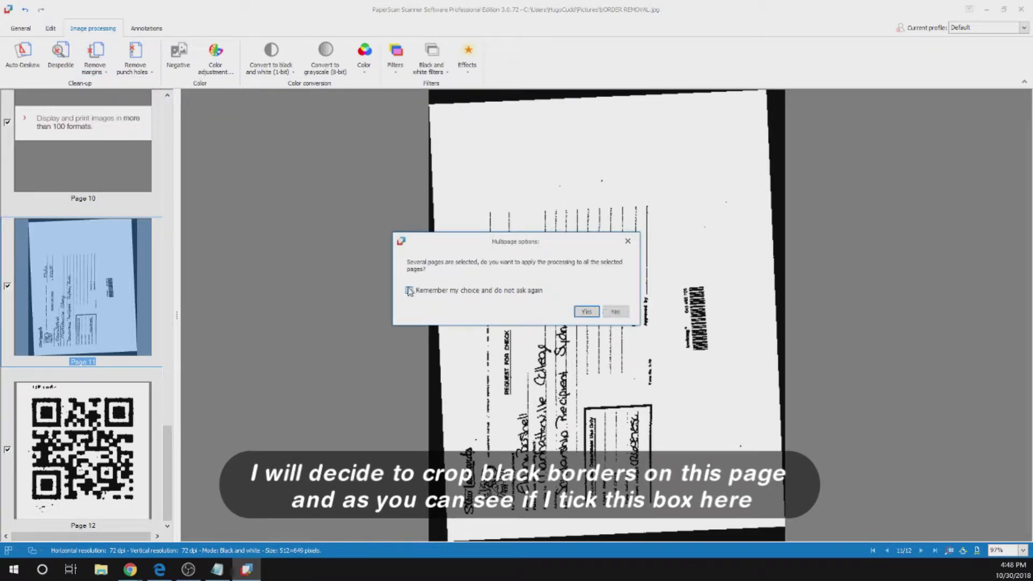
pyautogui.click(616, 312)
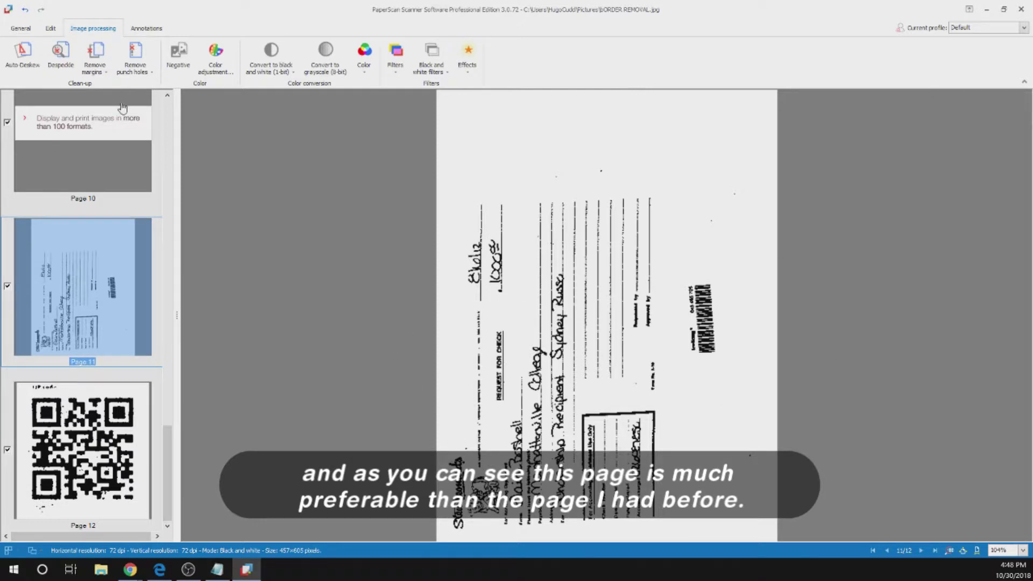
# Step: Make page 11's Buddha sketch a negative, then apply Negative again to restore it
pyautogui.click(148, 61)
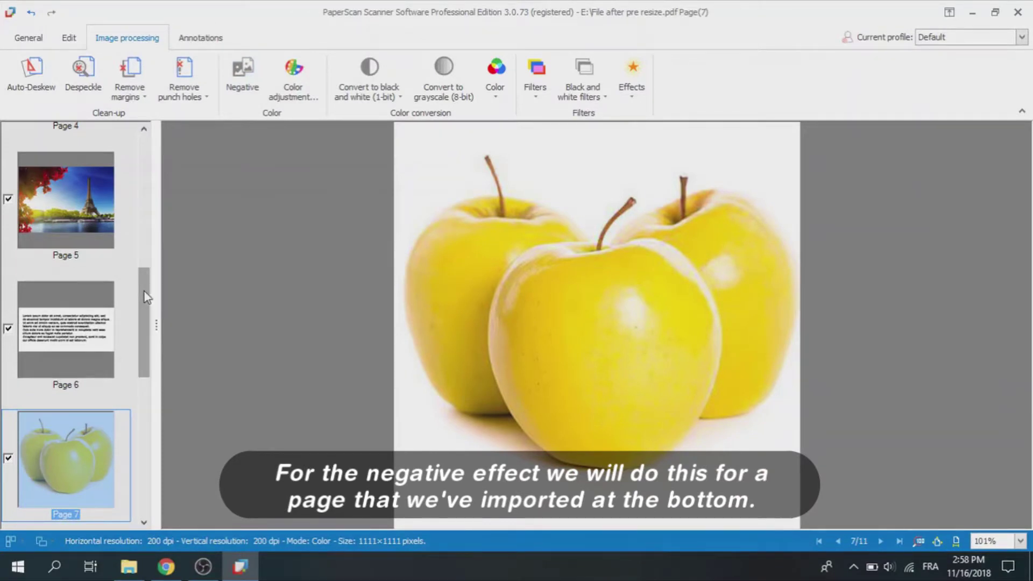
pyautogui.moveTo(146, 297); pyautogui.dragTo(141, 435)
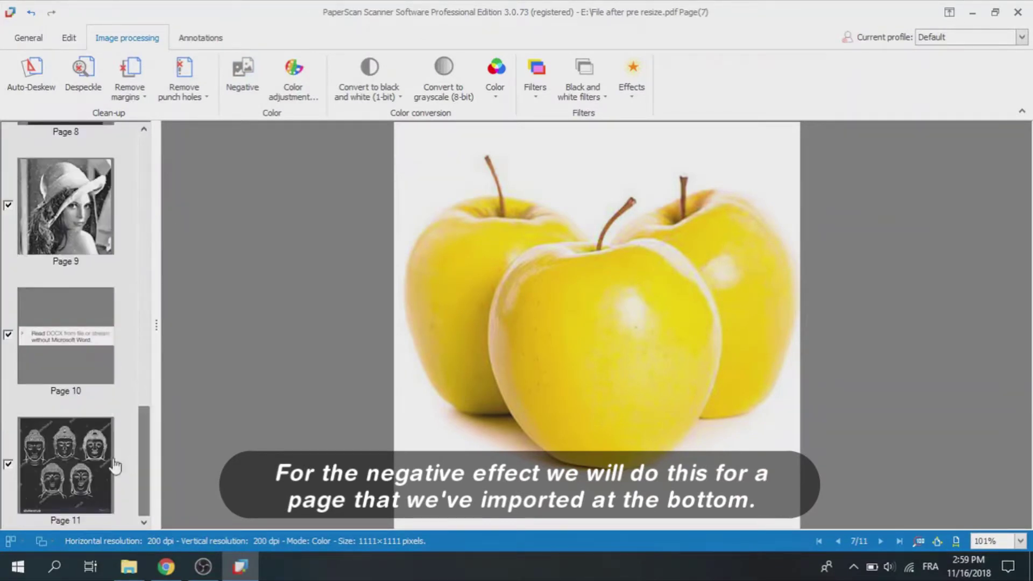
pyautogui.click(41, 456)
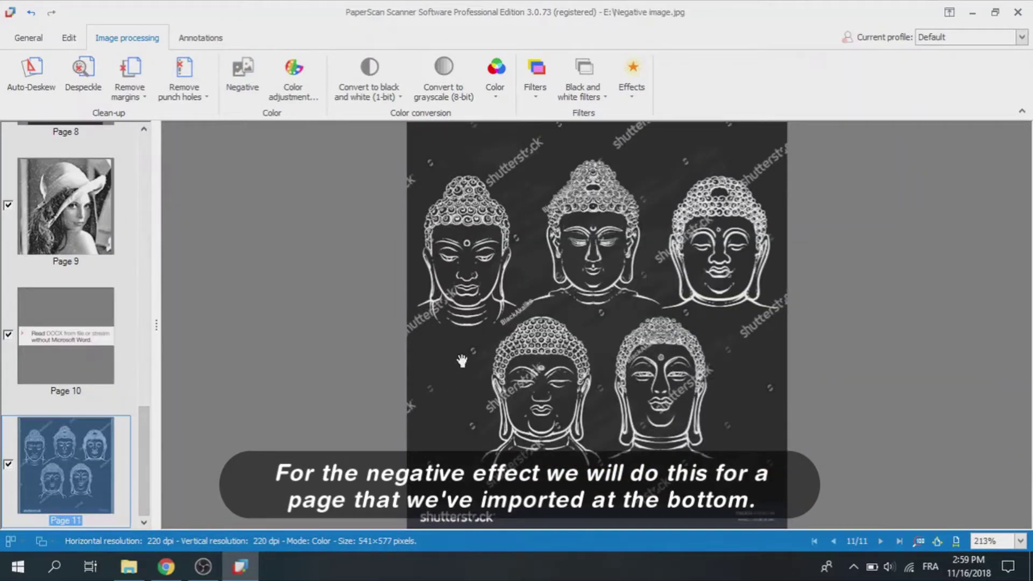
pyautogui.click(240, 70)
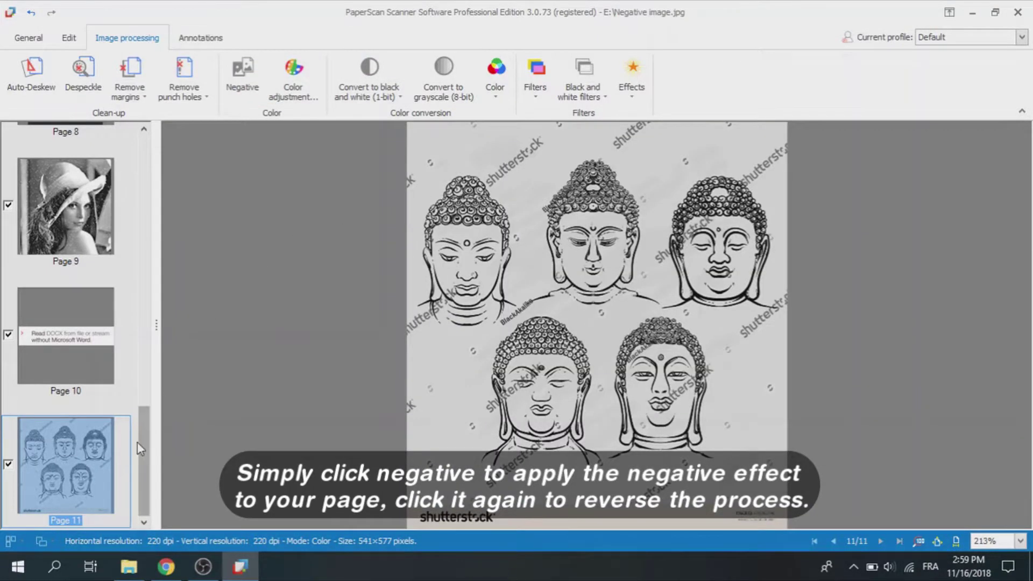
pyautogui.click(242, 73)
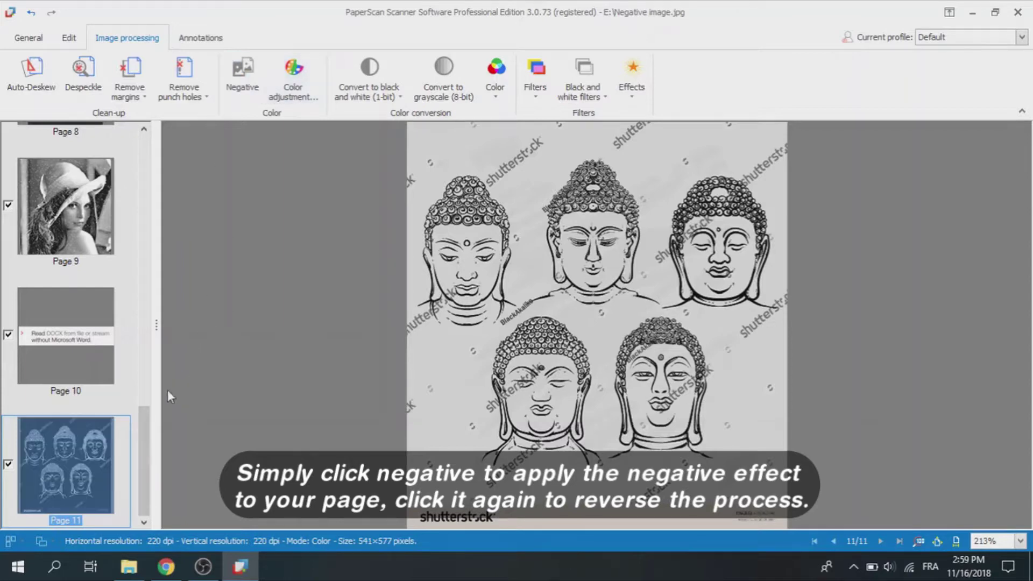
pyautogui.moveTo(149, 454); pyautogui.dragTo(170, 302)
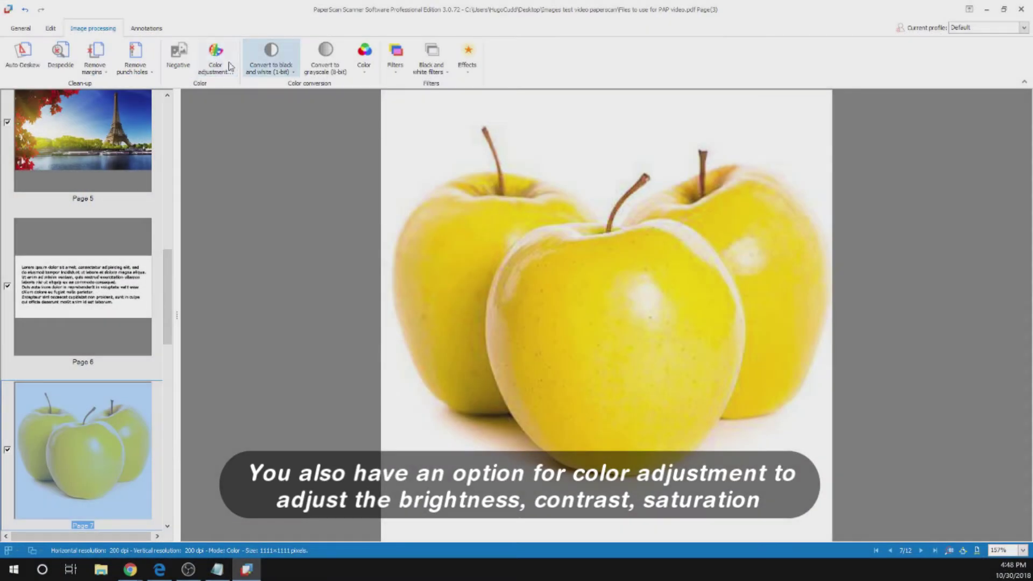
pyautogui.click(218, 60)
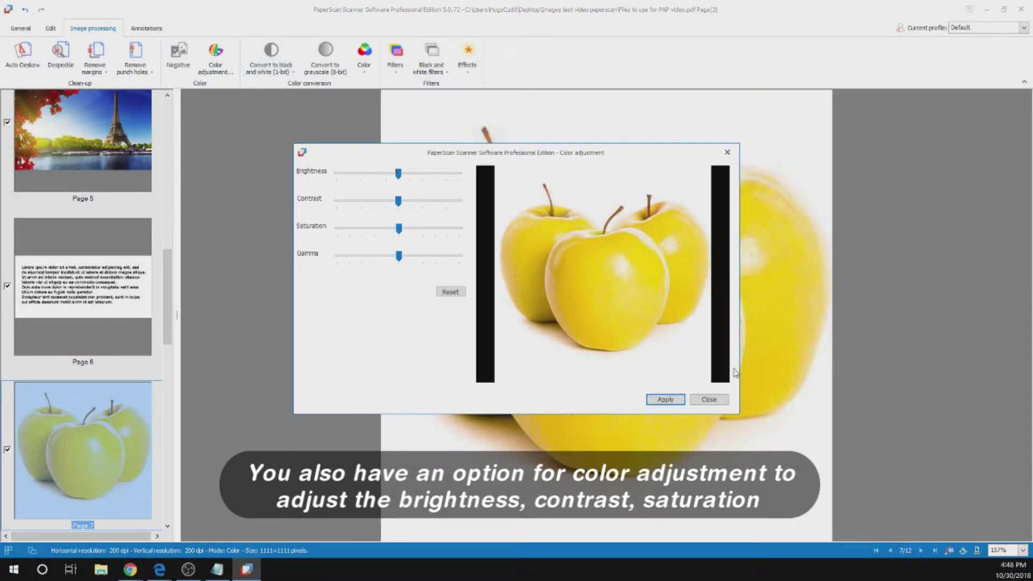
pyautogui.click(708, 400)
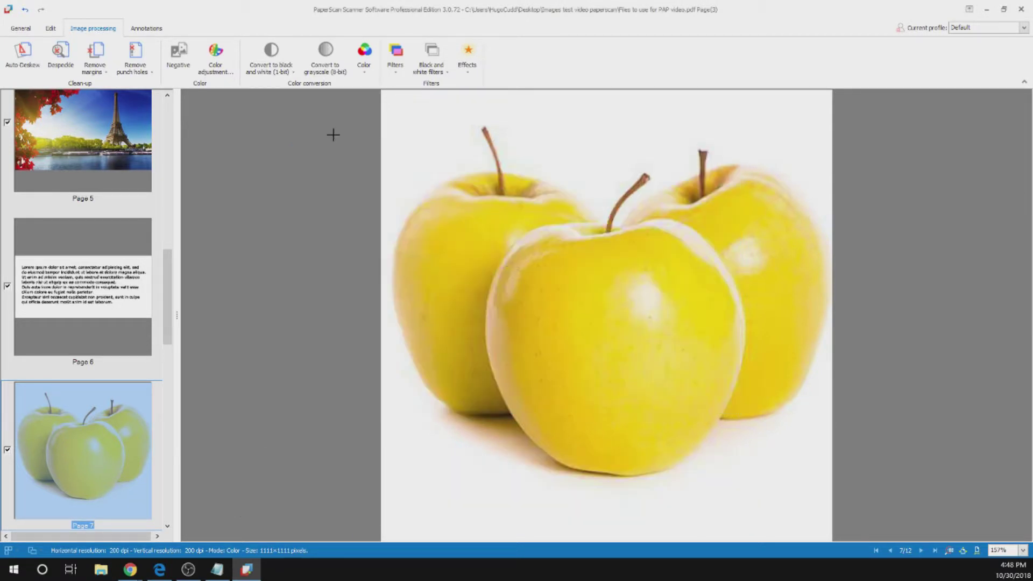
# Step: Convert page 1's quote to 1-bit black and white using the Adaptive method
pyautogui.click(290, 74)
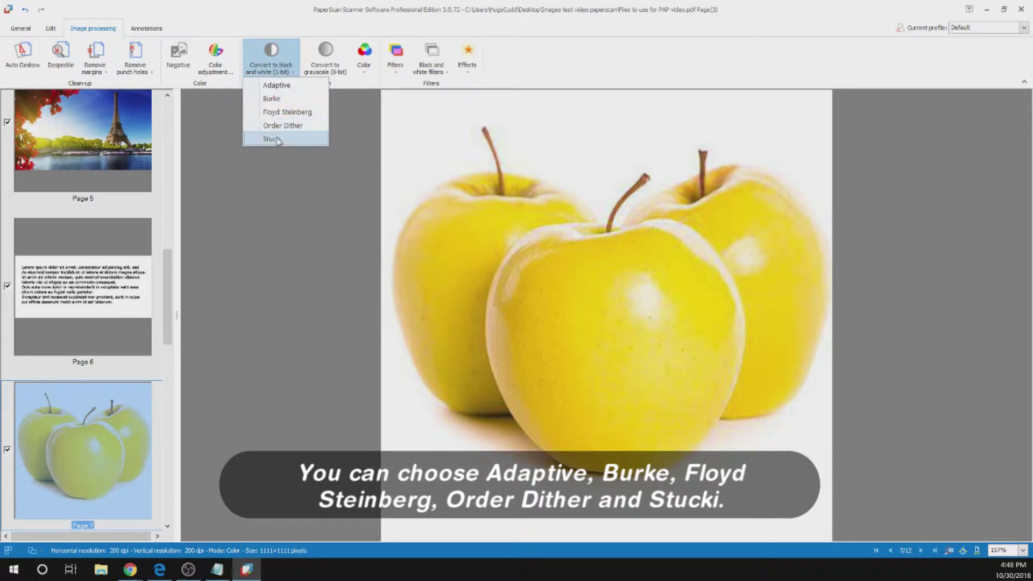
pyautogui.moveTo(164, 287); pyautogui.dragTo(173, 138)
pyautogui.press('Home')
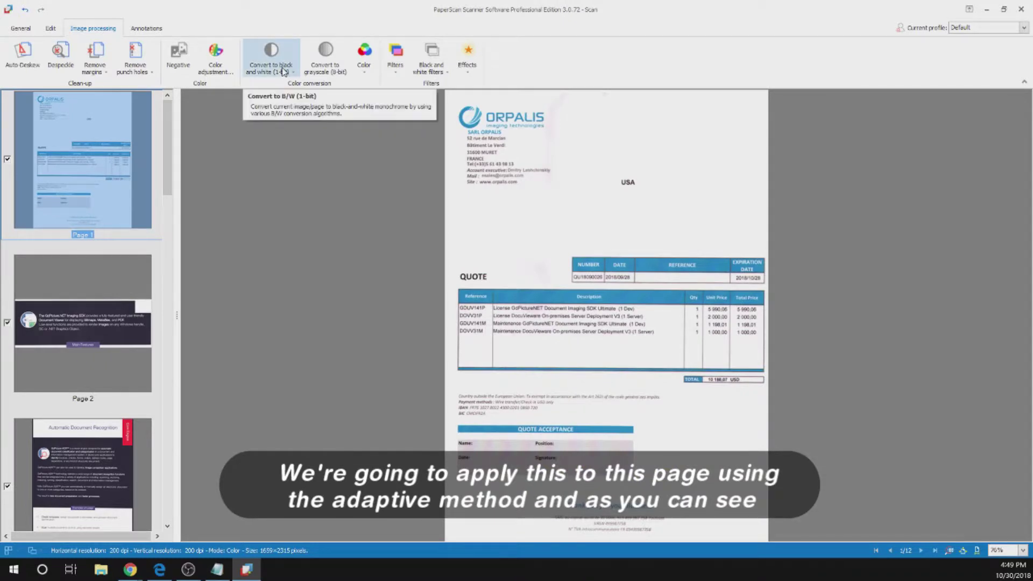
pyautogui.click(284, 70)
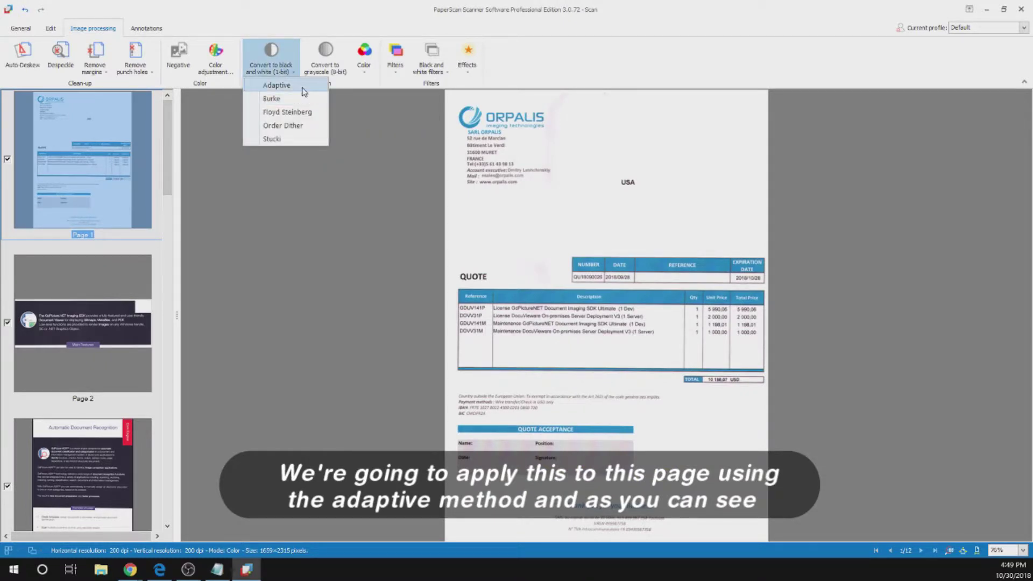
pyautogui.click(276, 87)
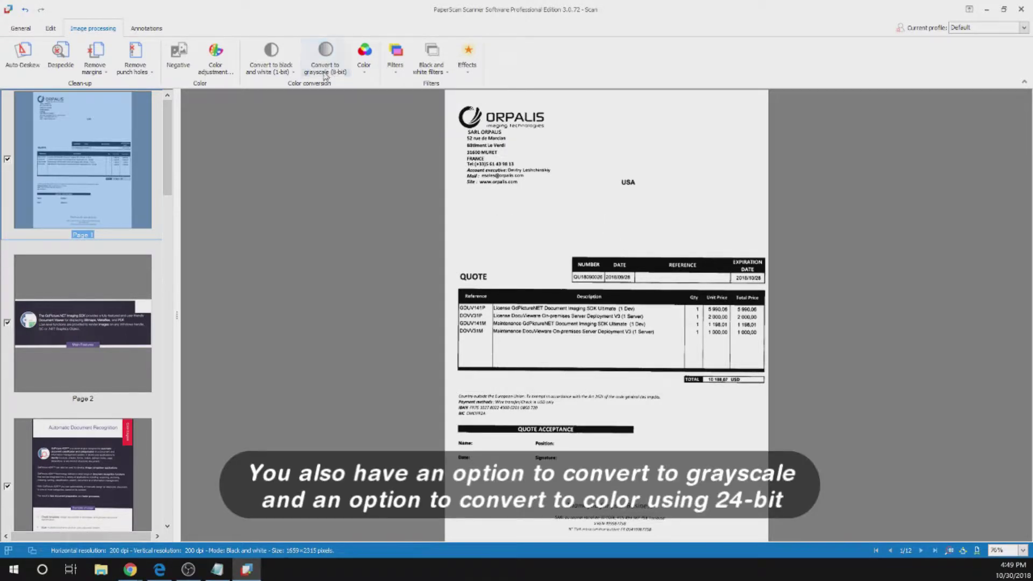
pyautogui.click(366, 63)
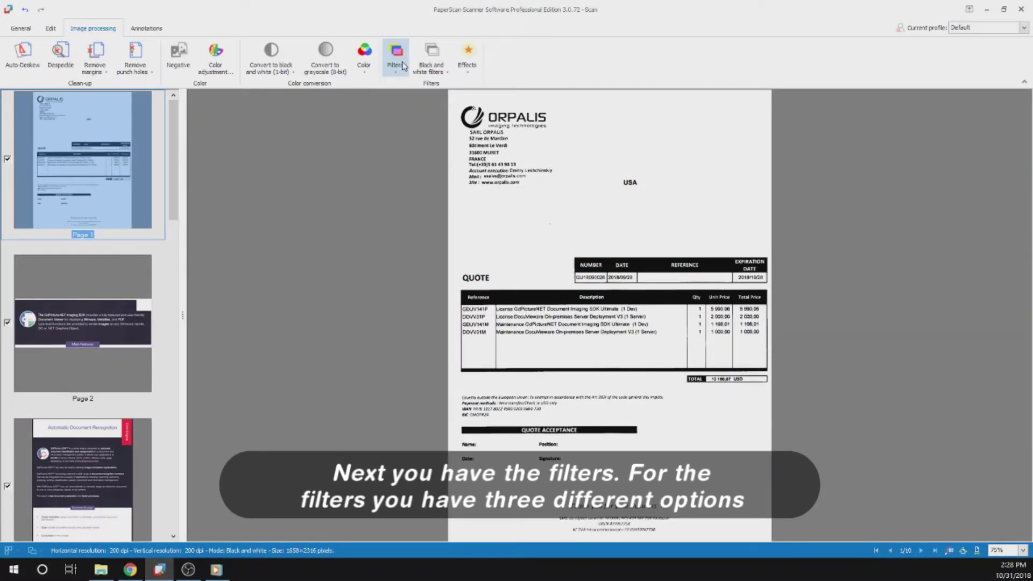
# Step: Apply the Median filter to page 9's noisy portrait to remove its white specks
pyautogui.click(401, 67)
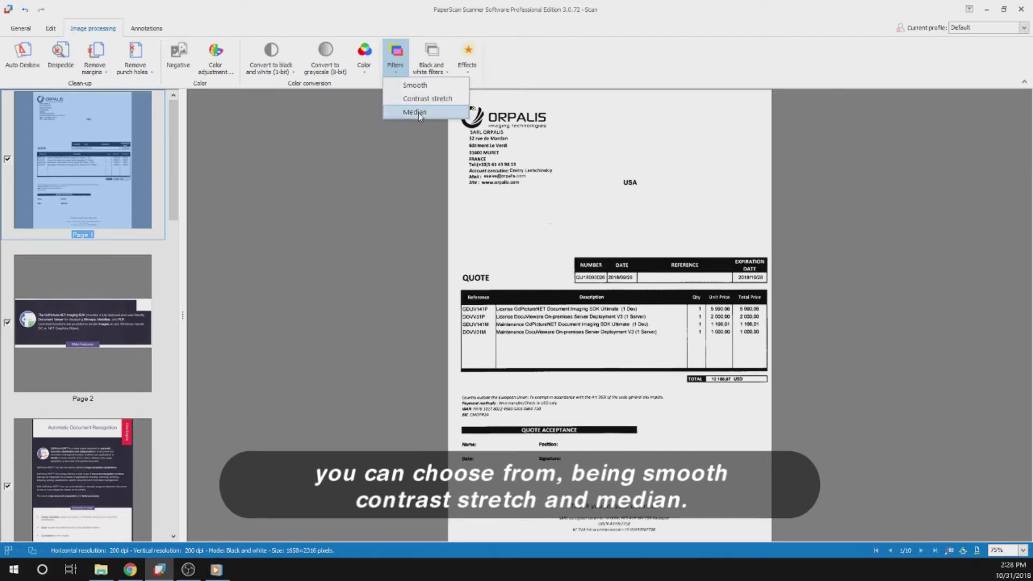
pyautogui.click(173, 170)
pyautogui.moveTo(173, 170); pyautogui.dragTo(173, 476)
pyautogui.click(71, 306)
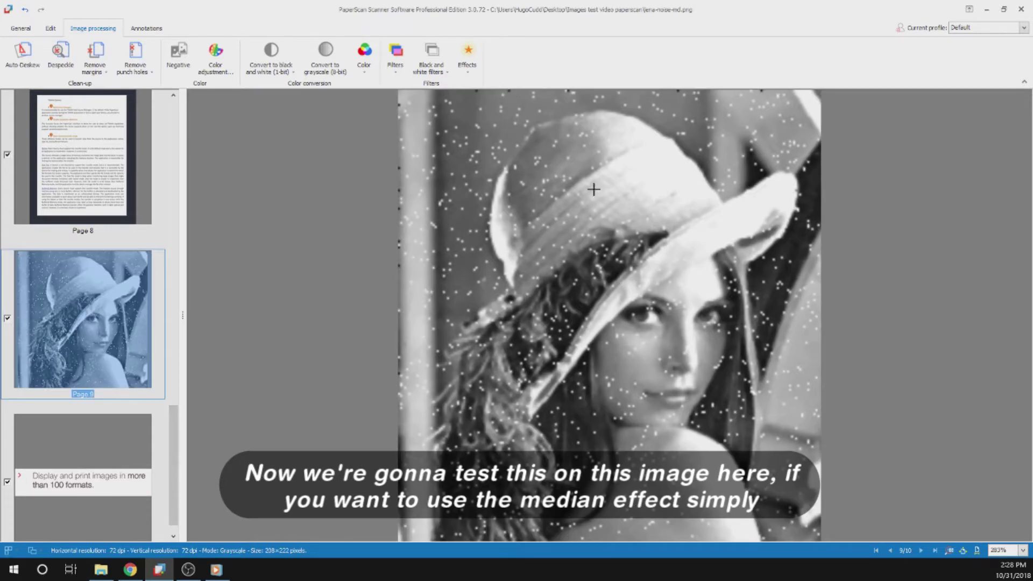
pyautogui.click(396, 59)
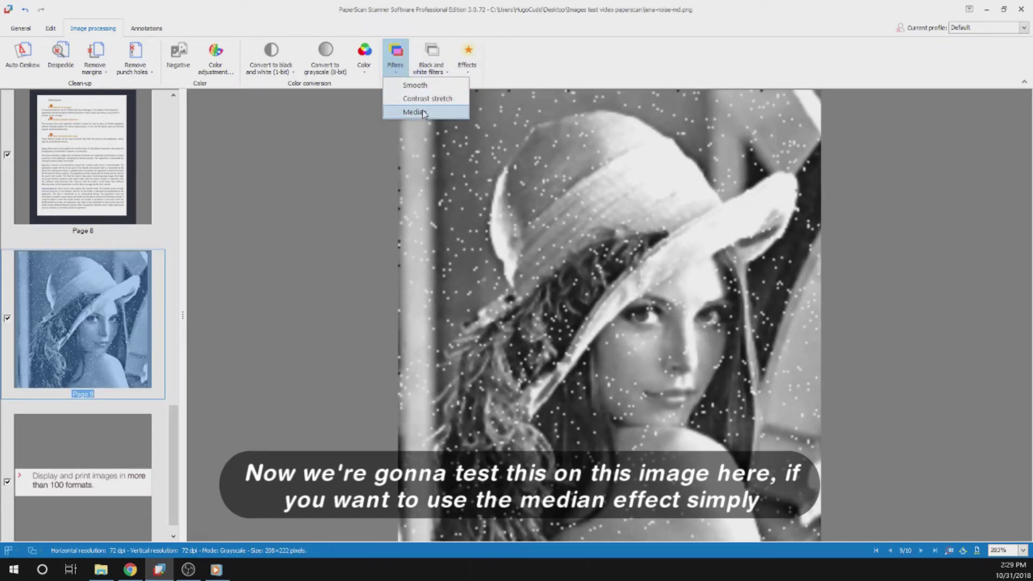
pyautogui.click(422, 112)
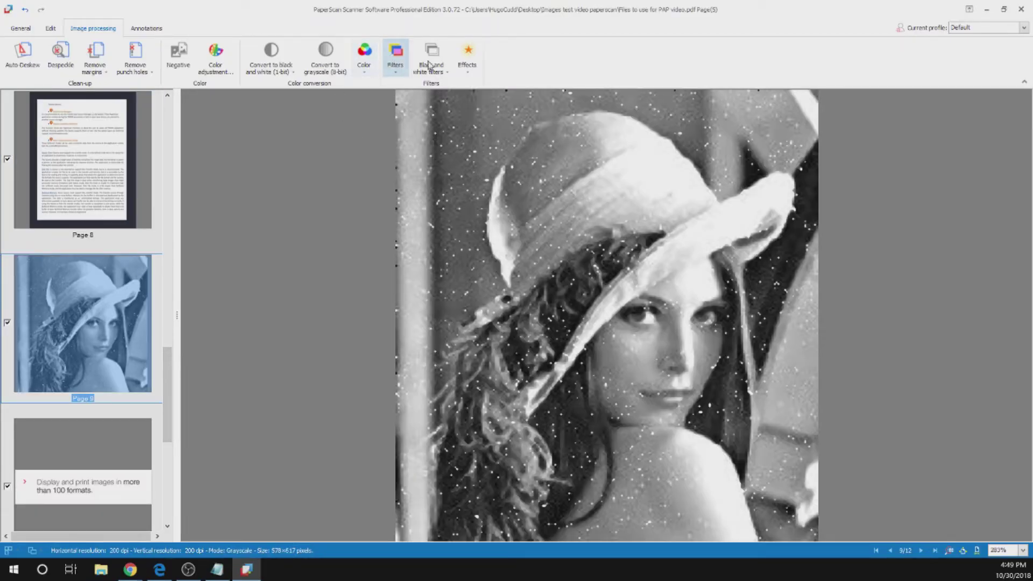
# Step: Apply Remove all lines to page 1's black-and-white quote to strip the table rulings
pyautogui.click(431, 60)
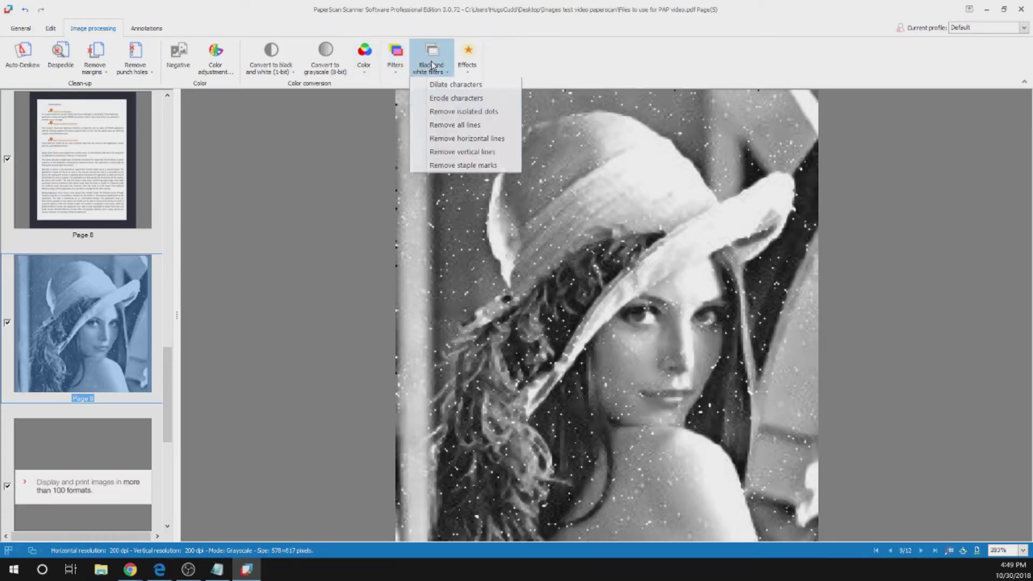
pyautogui.moveTo(168, 392); pyautogui.dragTo(164, 286)
pyautogui.scroll(5, 138, 342)
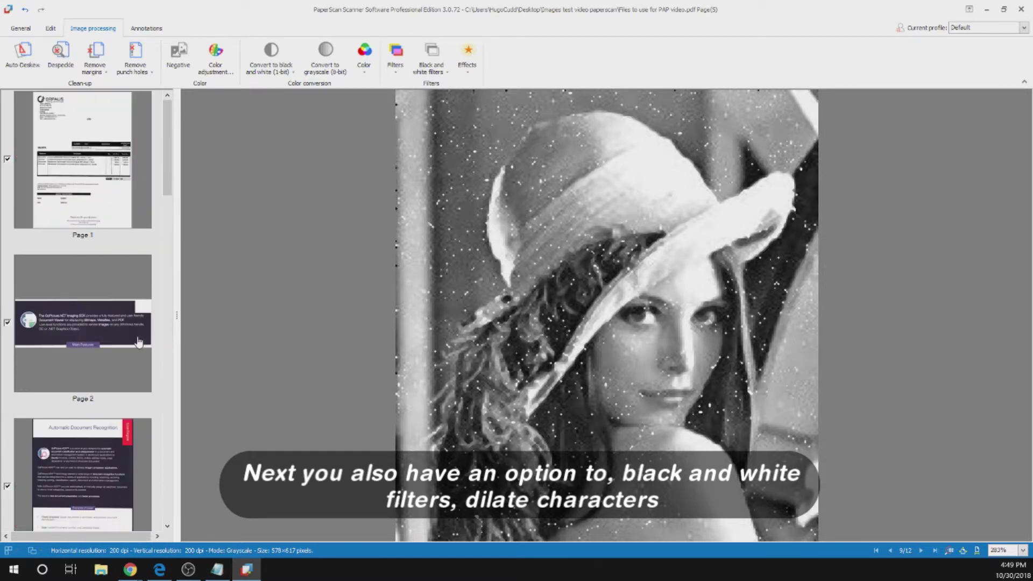
pyautogui.click(108, 173)
pyautogui.click(431, 63)
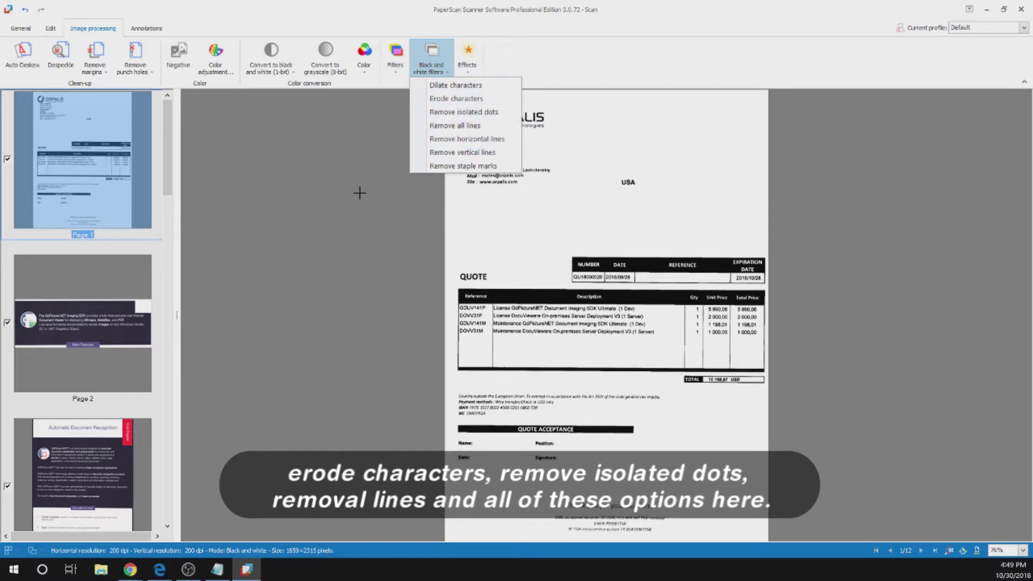
pyautogui.click(470, 129)
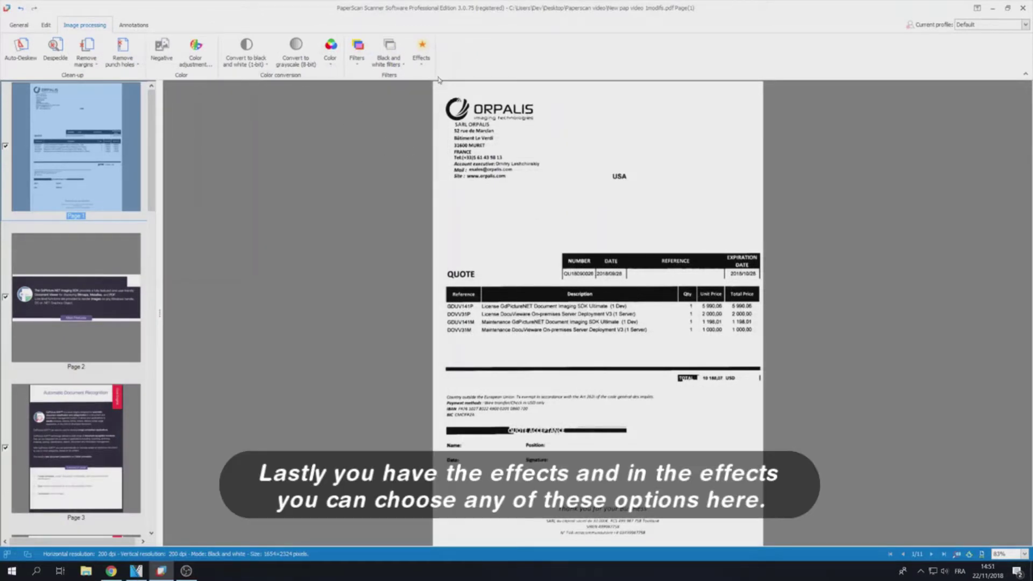
pyautogui.click(425, 52)
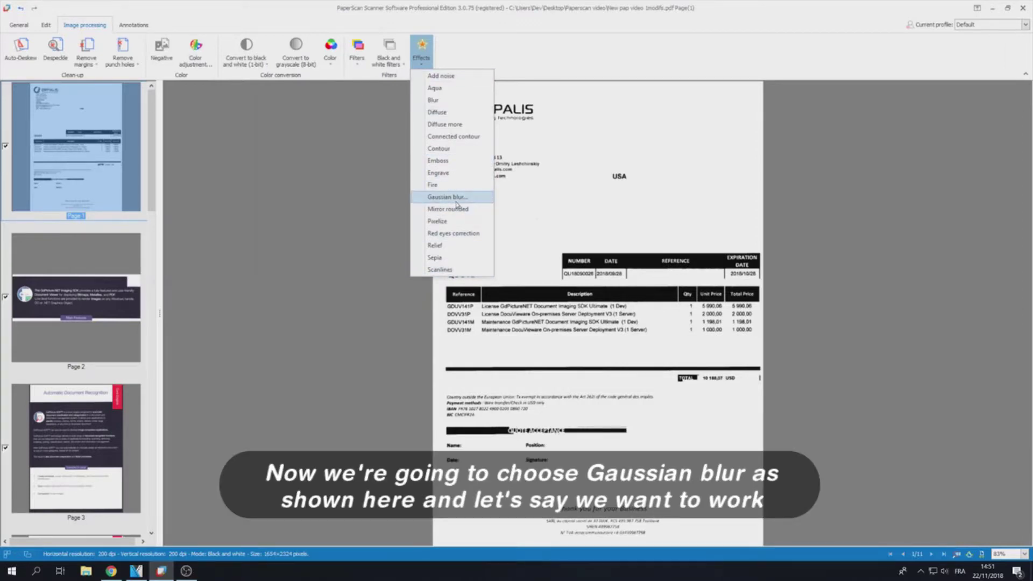
pyautogui.click(319, 151)
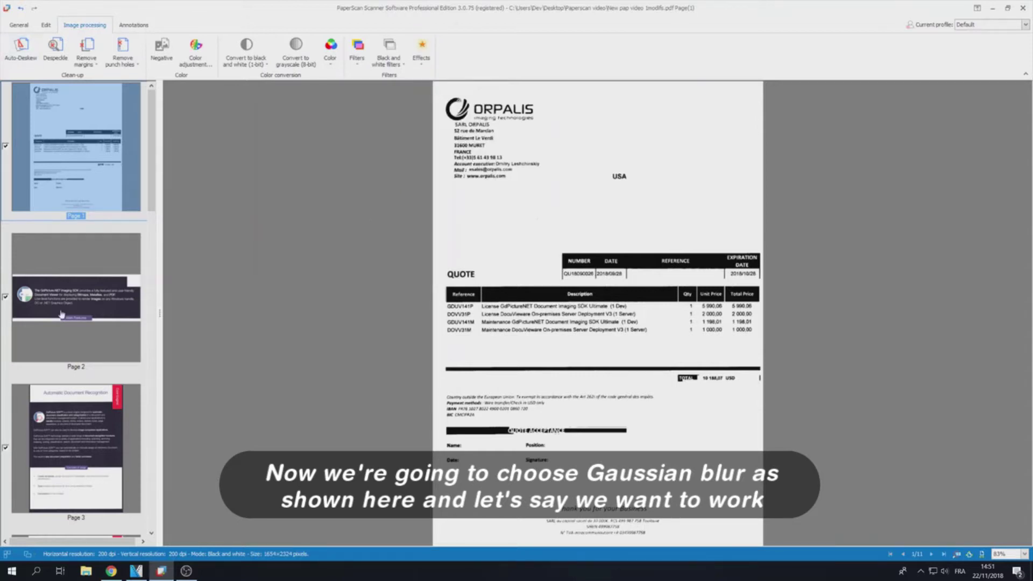
pyautogui.scroll(-3, 63, 315)
pyautogui.scroll(-3, 64, 314)
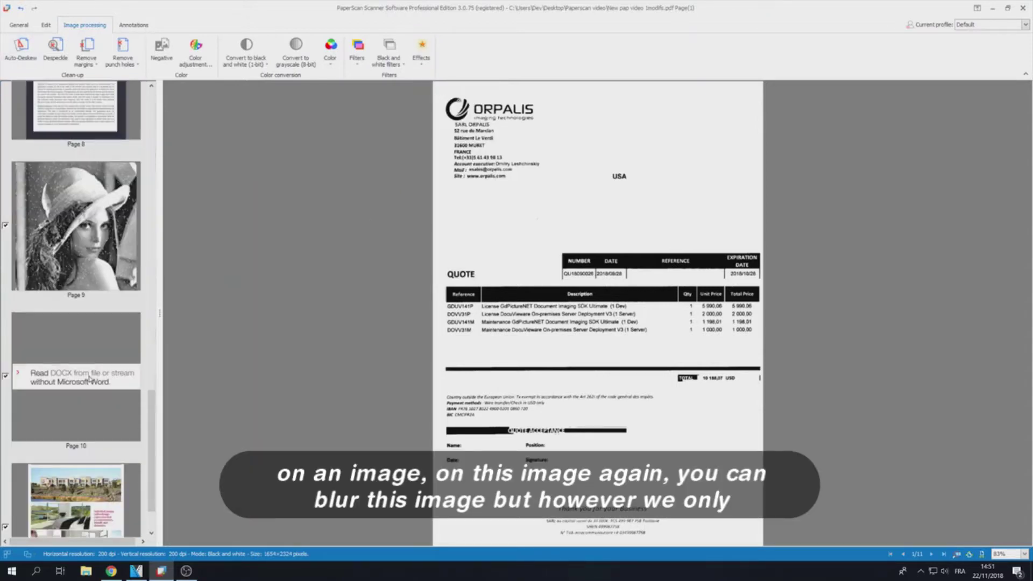
pyautogui.scroll(6, 90, 379)
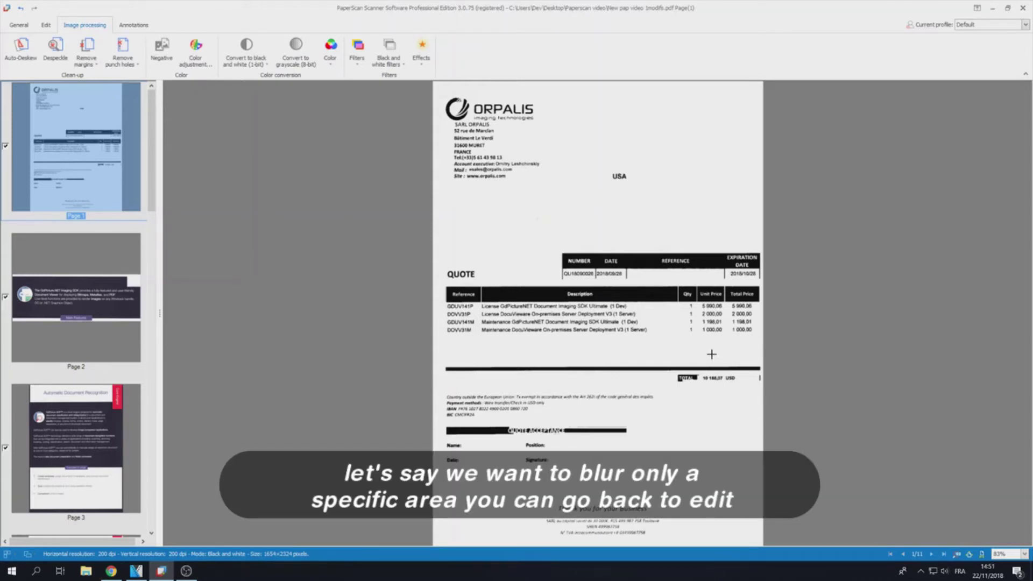
# Step: Select the Unit Price values and apply a Gaussian blur with a larger kernel size
pyautogui.click(46, 25)
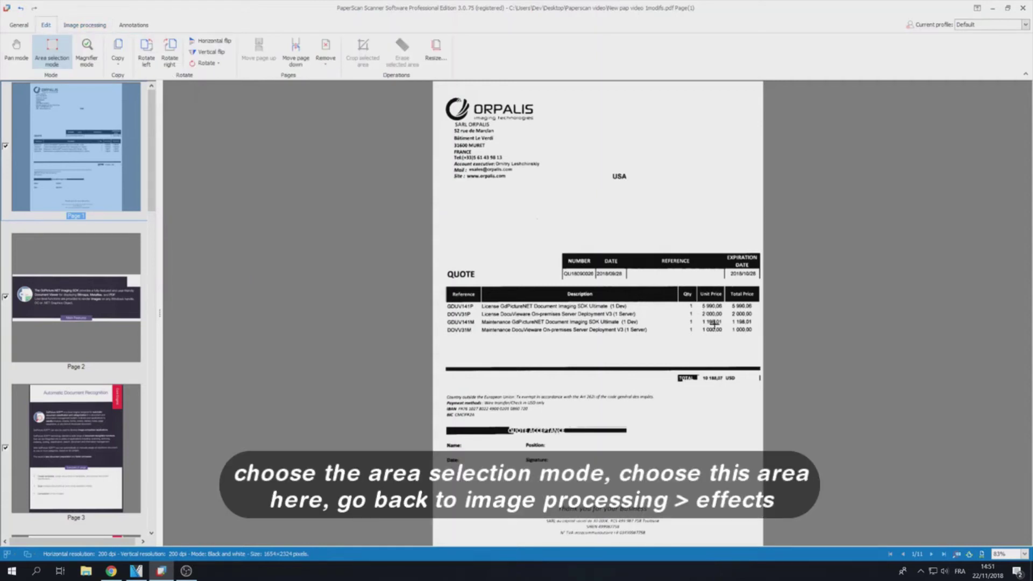
pyautogui.moveTo(700, 301); pyautogui.dragTo(726, 338)
pyautogui.click(84, 25)
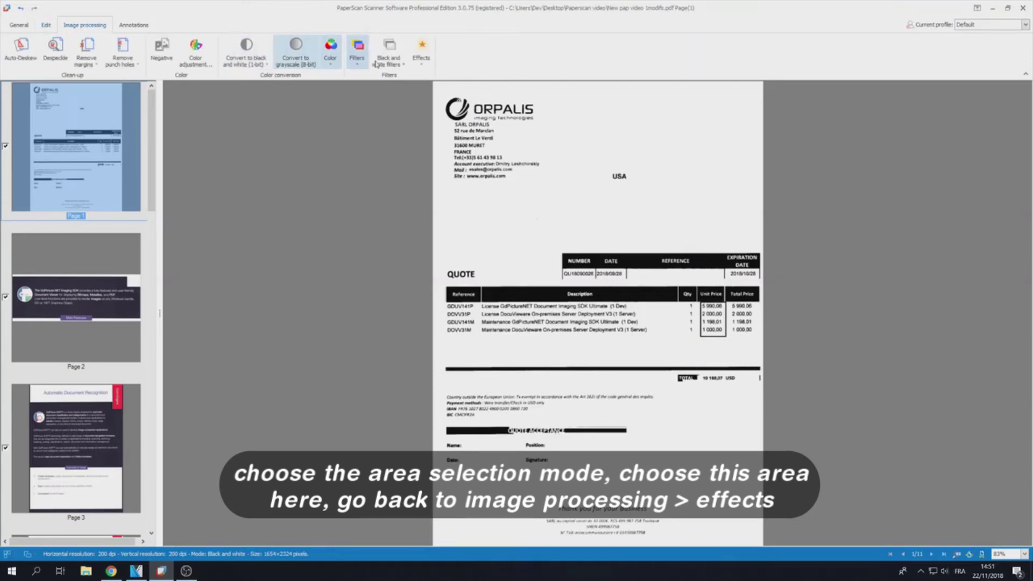
pyautogui.click(421, 51)
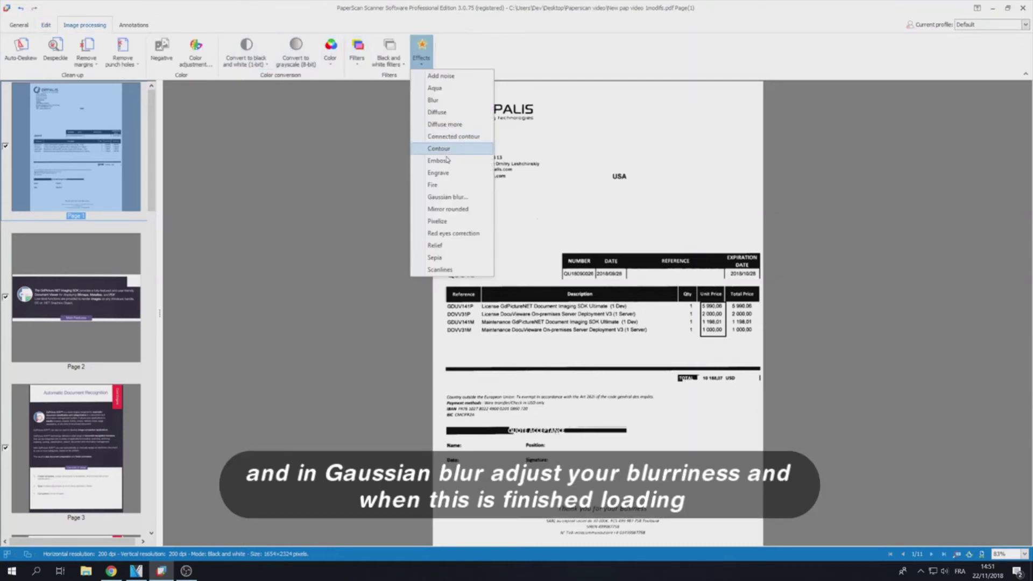
pyautogui.click(447, 197)
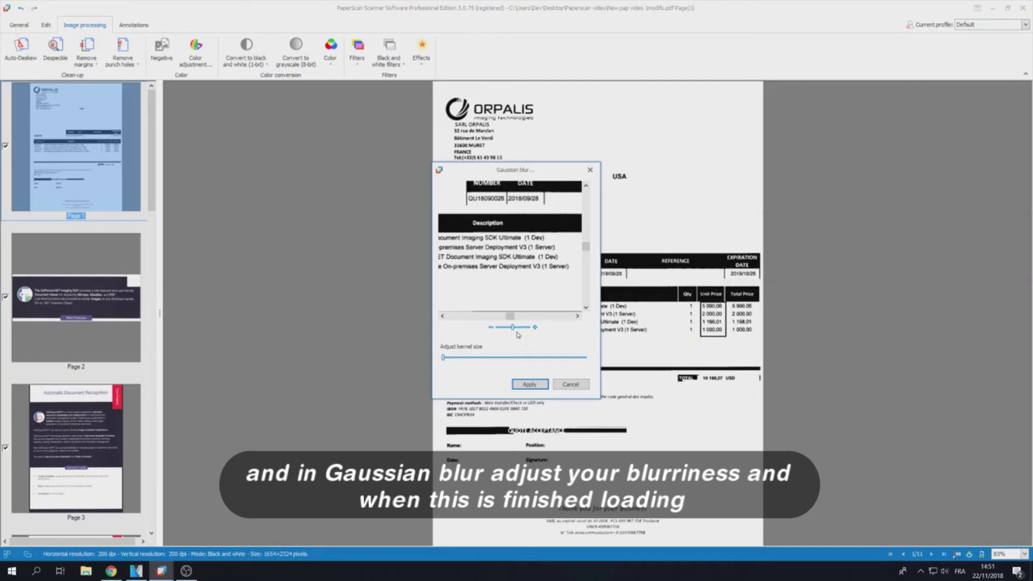
pyautogui.moveTo(513, 327); pyautogui.dragTo(503, 328)
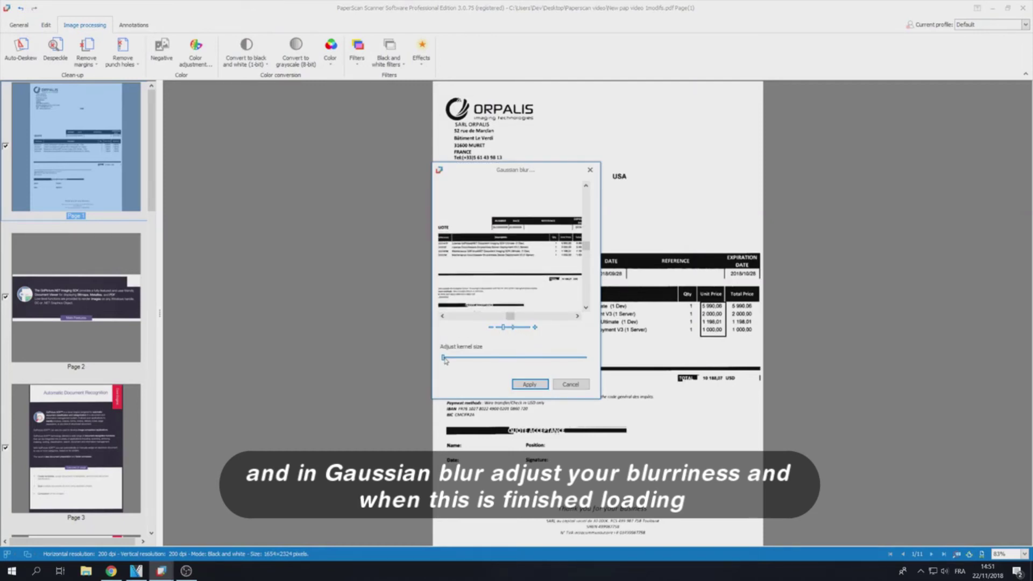
pyautogui.moveTo(446, 359); pyautogui.dragTo(457, 359)
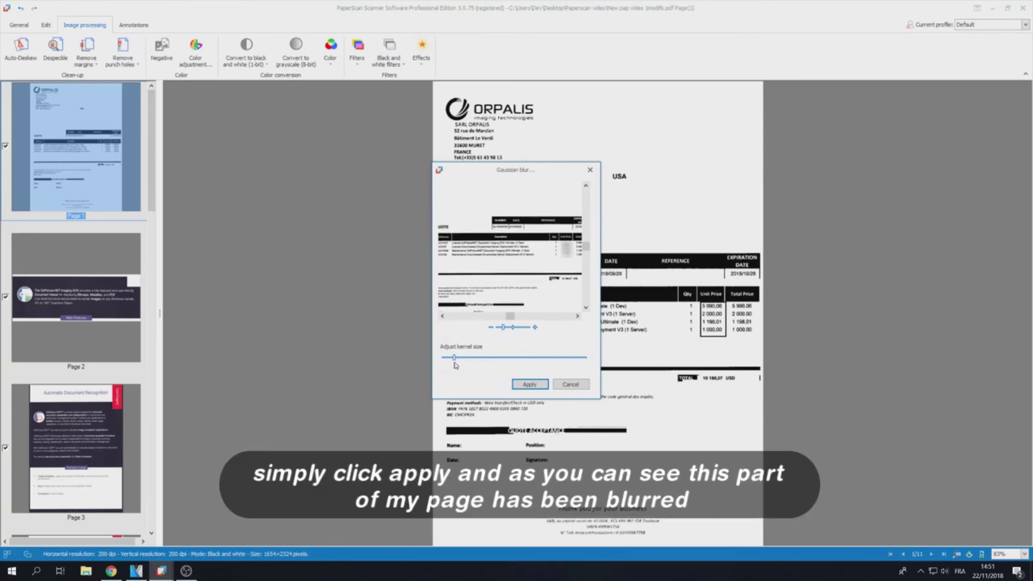
pyautogui.click(525, 385)
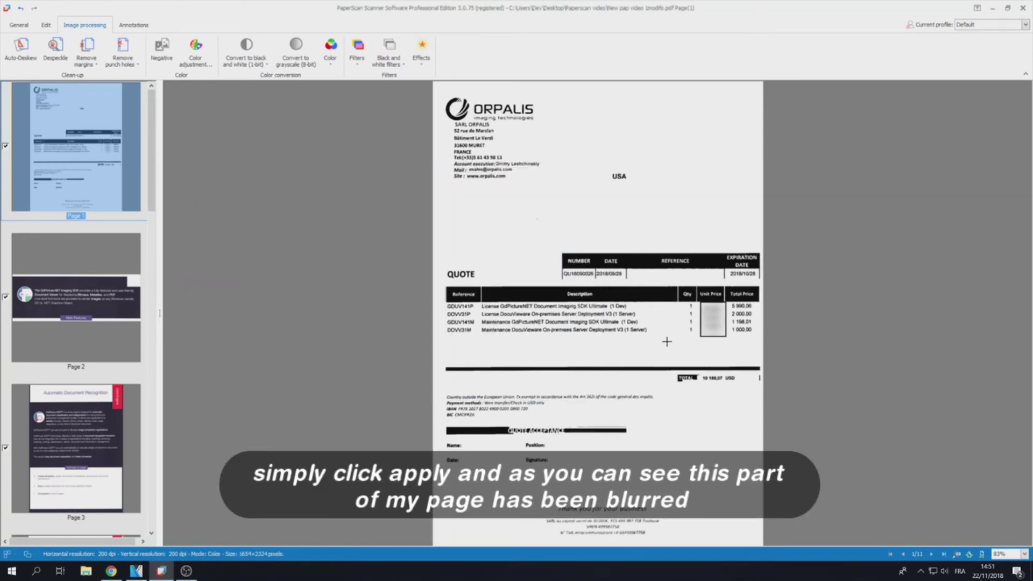
pyautogui.moveTo(609, 164); pyautogui.dragTo(635, 199)
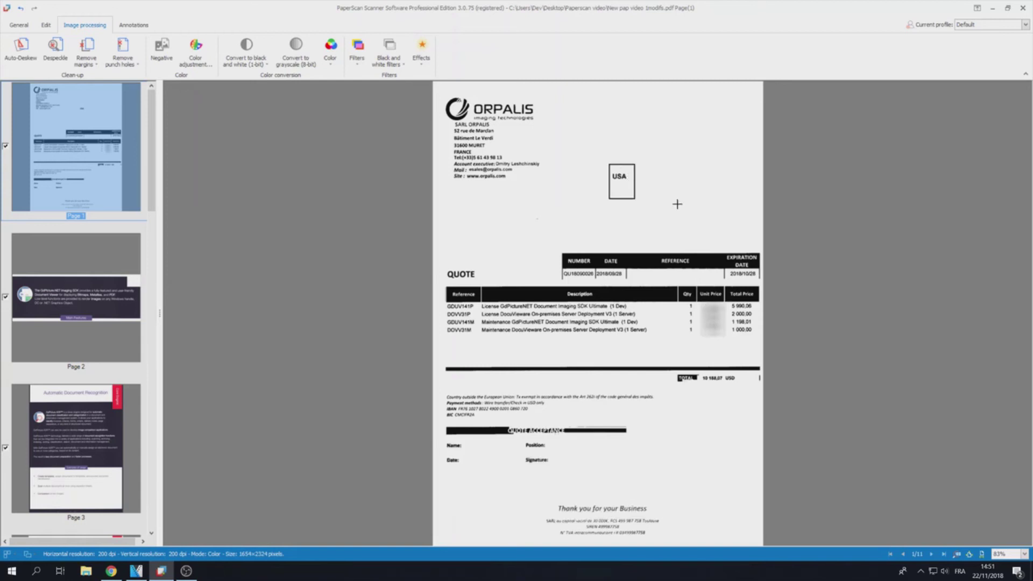